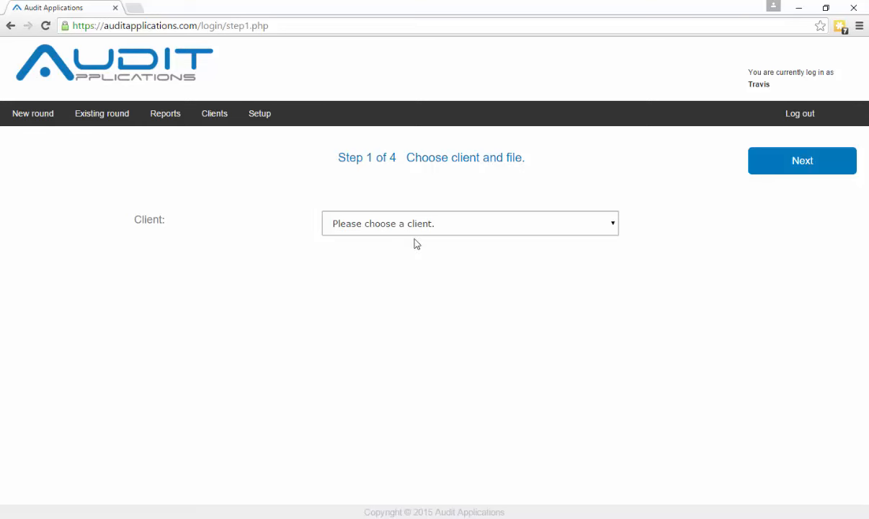
Choose Sollam Inc. as the round's client and set the balance date to 01/12-2015
left_click(454, 224)
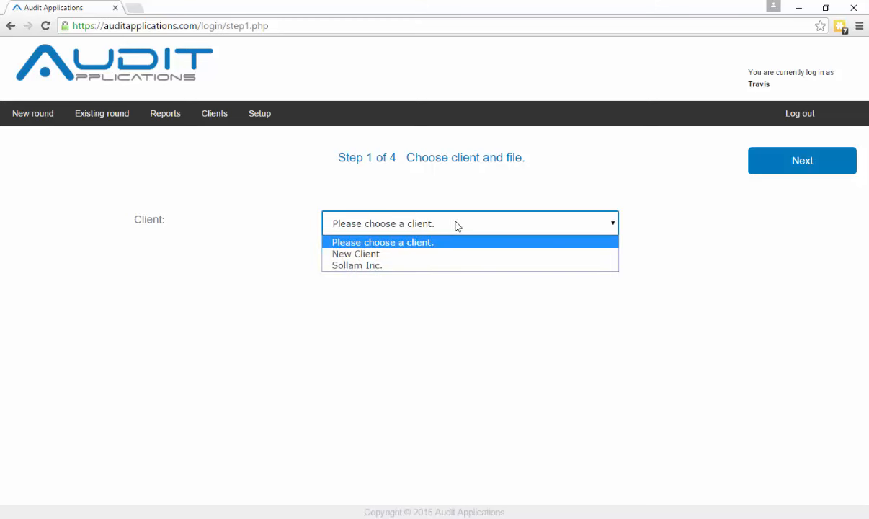
left_click(452, 266)
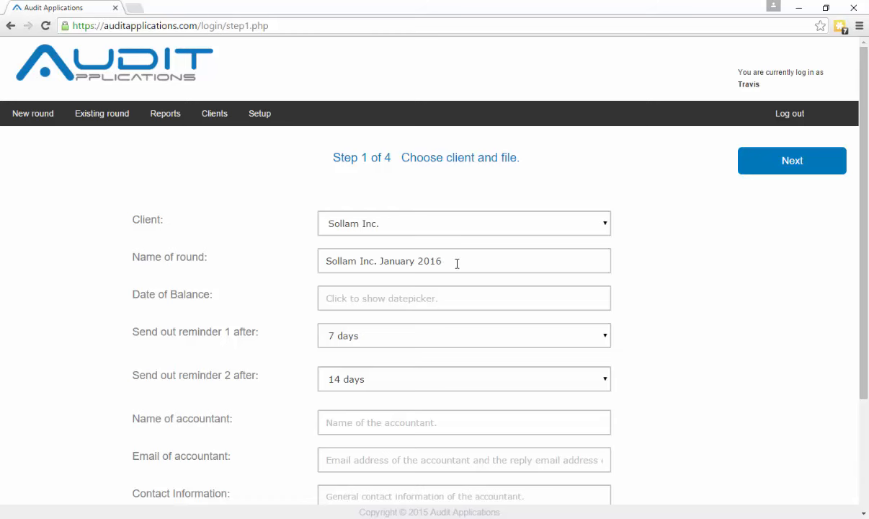
left_click(434, 299)
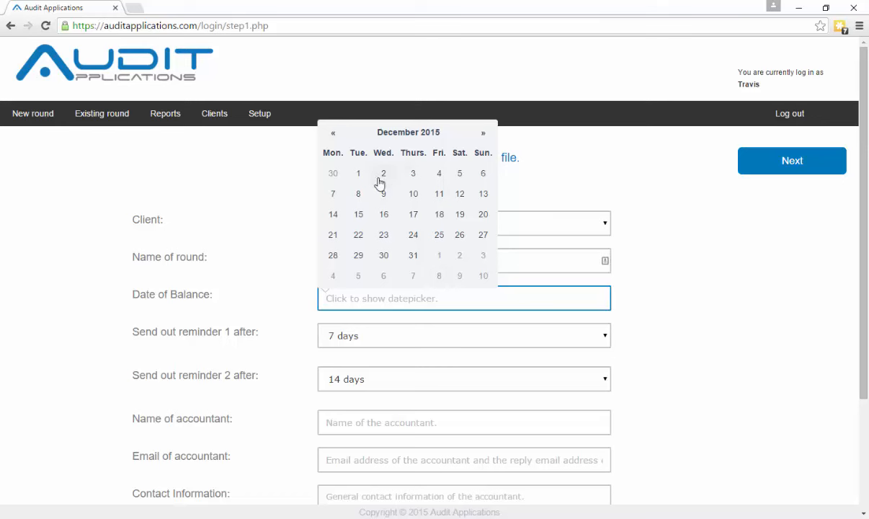
left_click(357, 173)
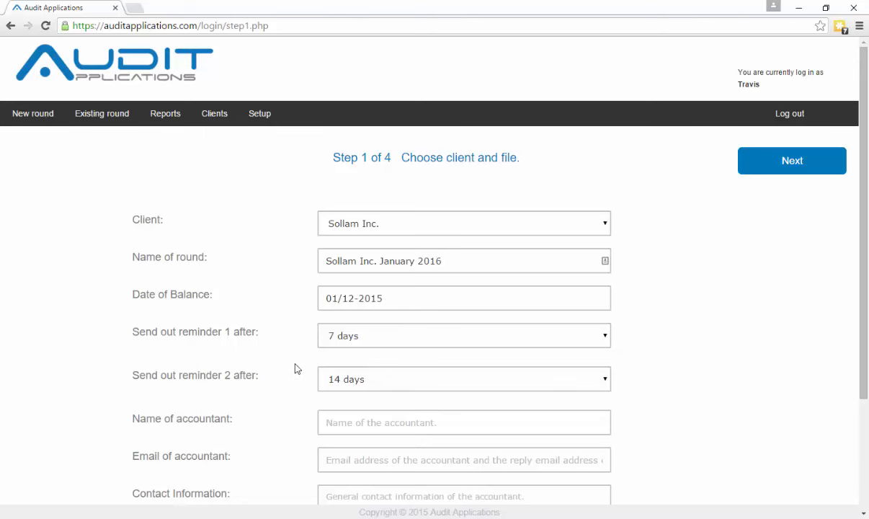
scroll(294, 369, "down", 1)
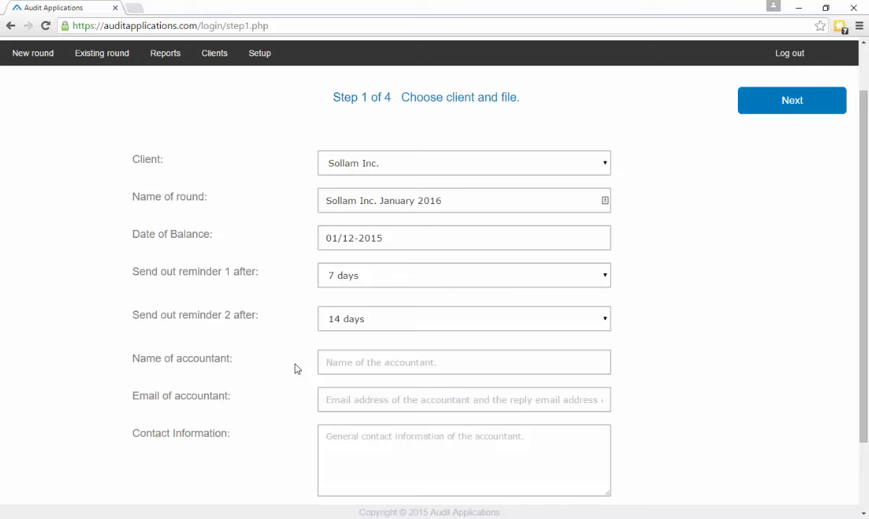
Enter the accountant's full name, e-mail address and contact phone number in the round form
left_click(362, 358)
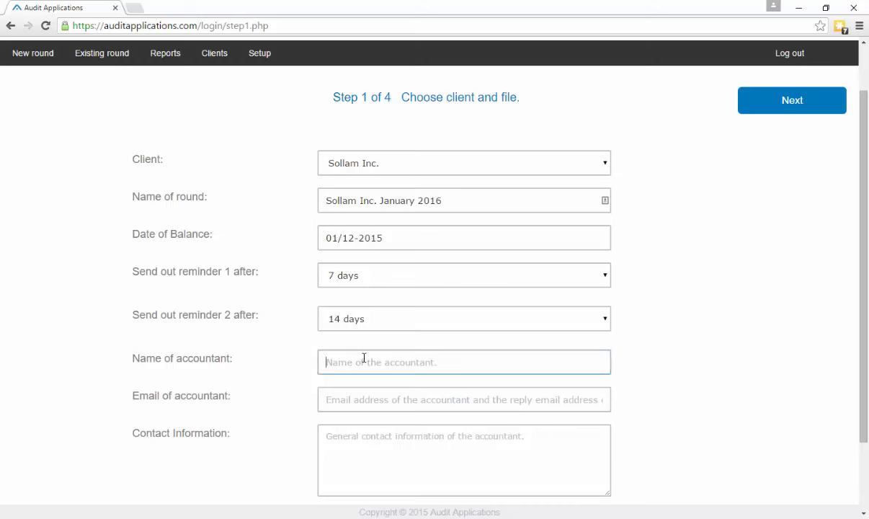
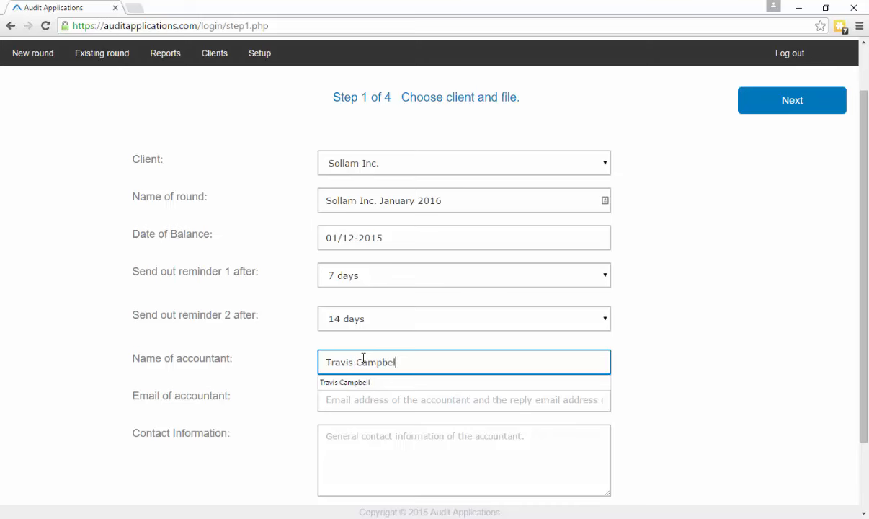
key("Tab")
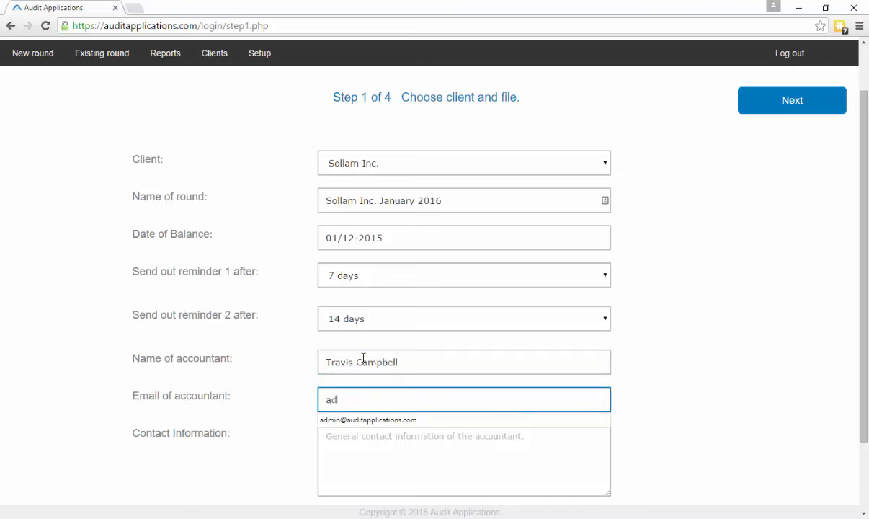
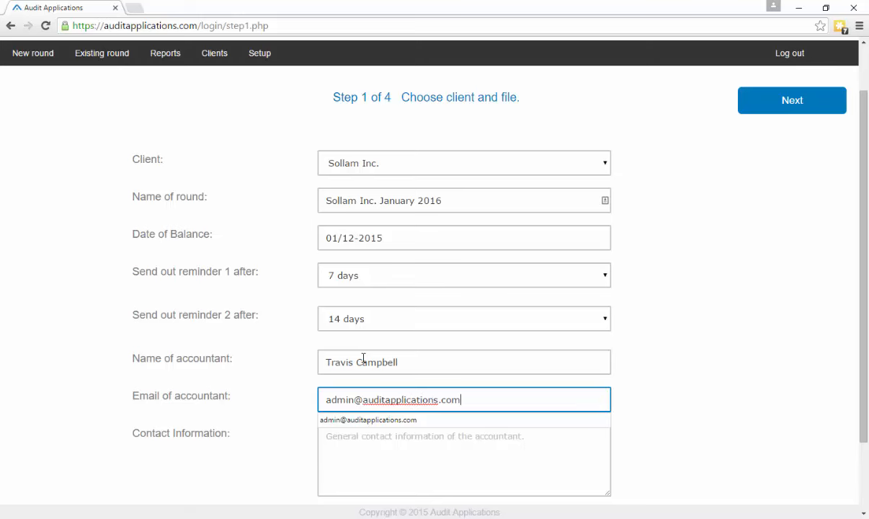
key("Tab")
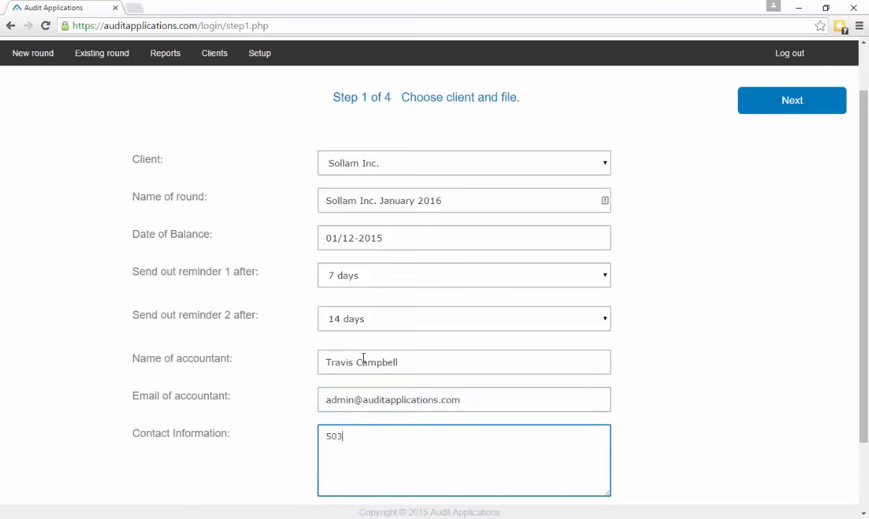
left_click(743, 306)
scroll(743, 306, "down", 2)
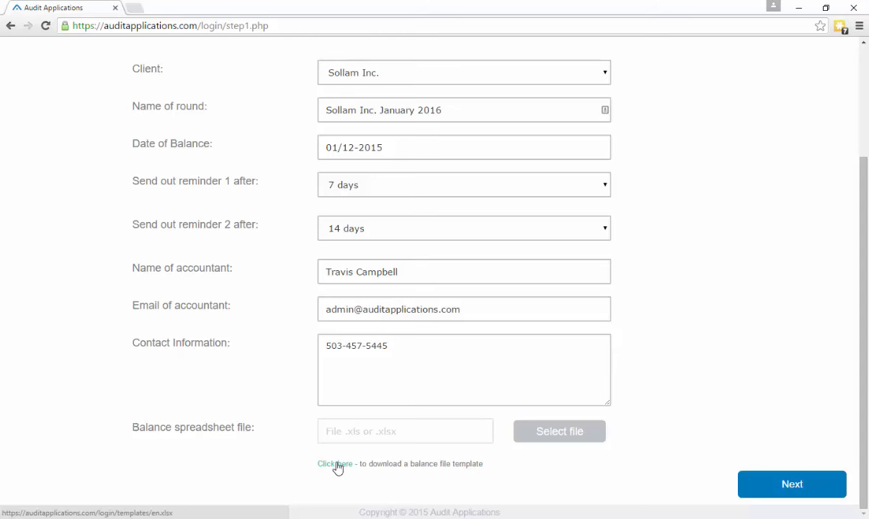
Attach the Sollam Audit Confirmation List spreadsheet as the balance file and proceed to step 2
left_click(524, 431)
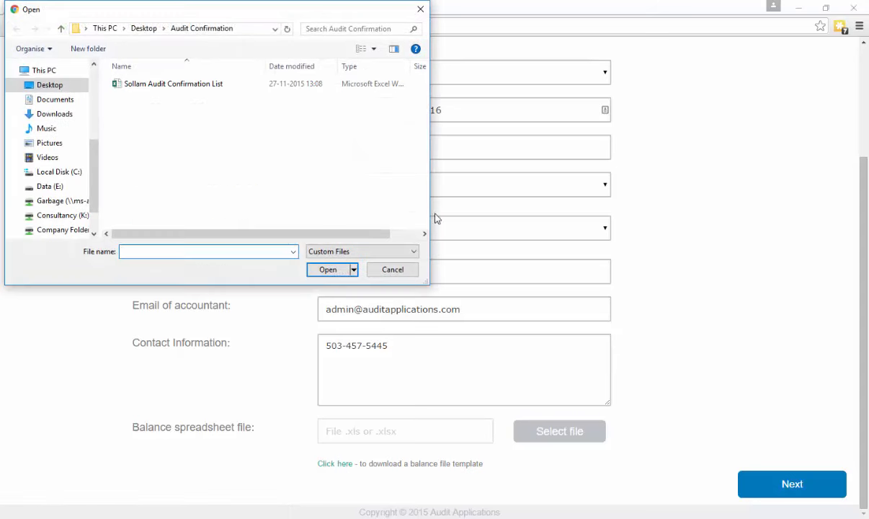
double_click(143, 84)
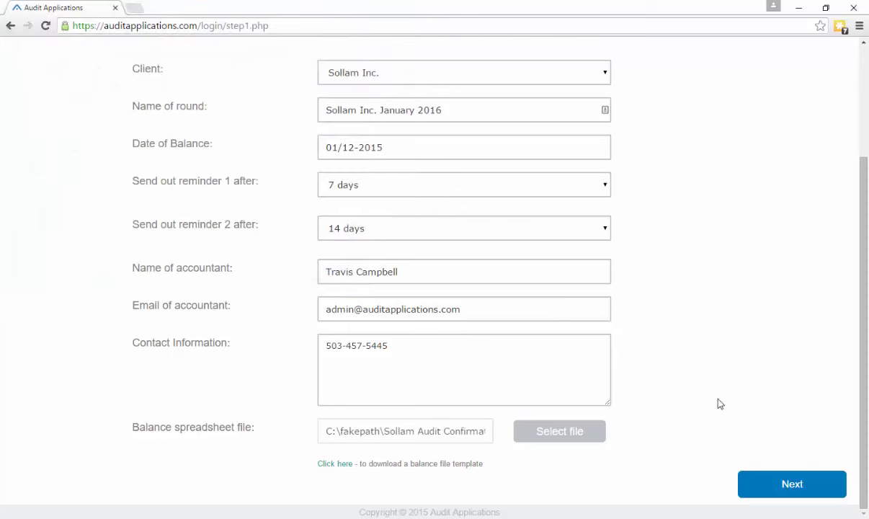
left_click(769, 482)
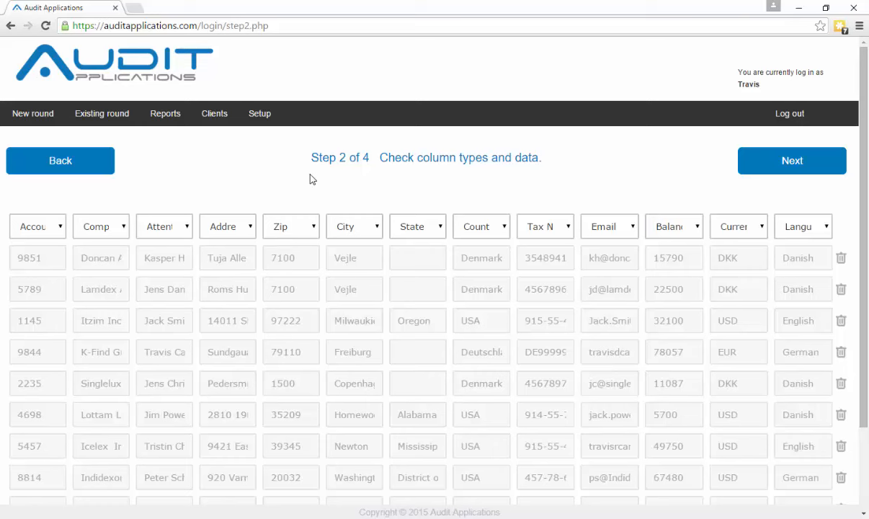
Accept the imported column types and balance data to bring up the Currency Rates prompt
left_click(771, 166)
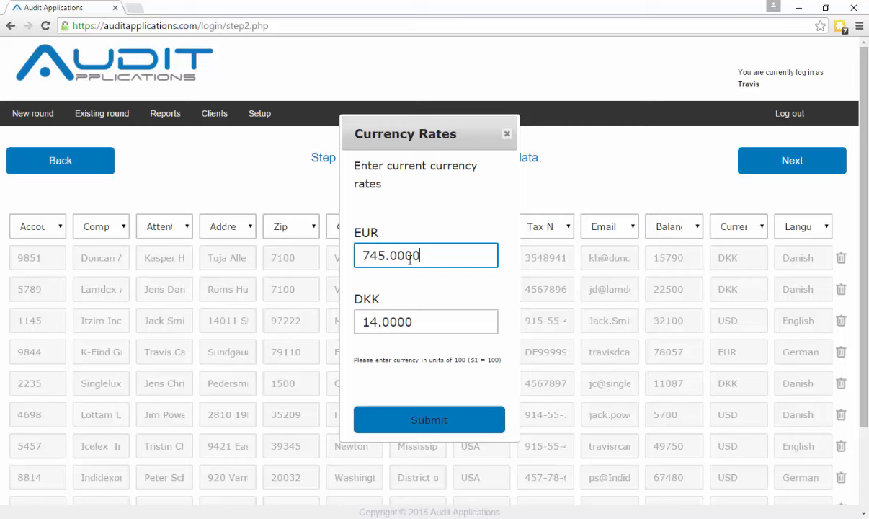
Change the EUR currency rate to 109 and submit the rates
left_click_drag(450, 258, 309, 258)
type("109")
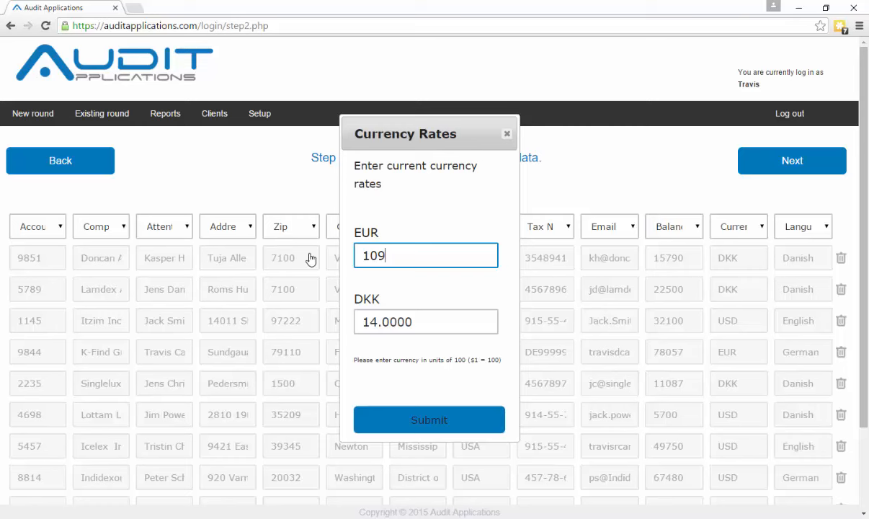
left_click(404, 205)
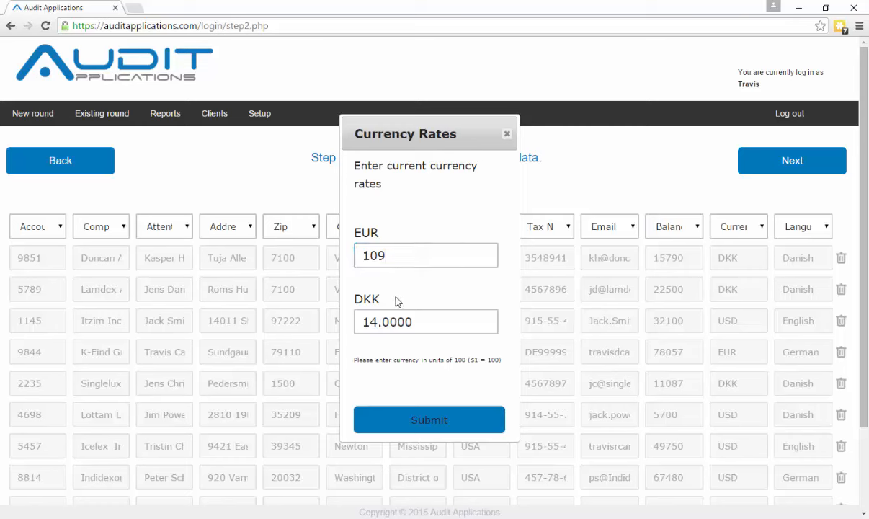
left_click(459, 421)
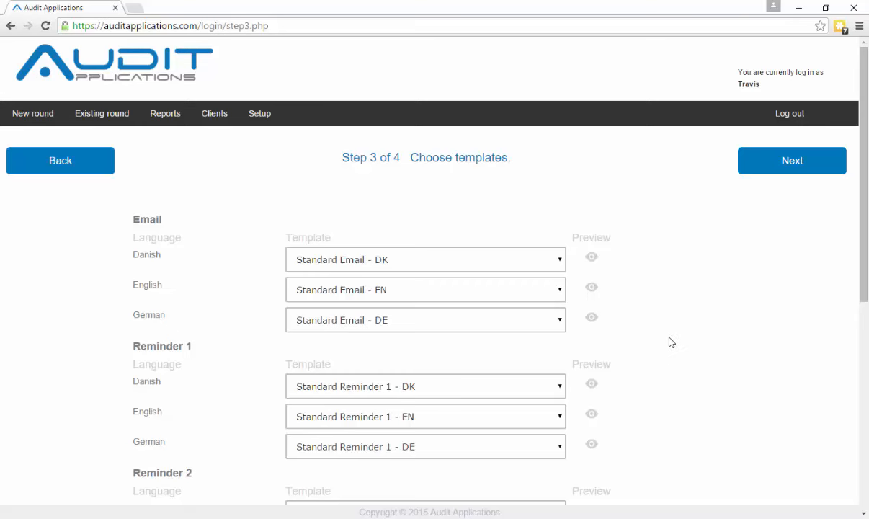
Keep the standard Email and Reminder 1 templates and advance to Confirm and send
left_click(793, 166)
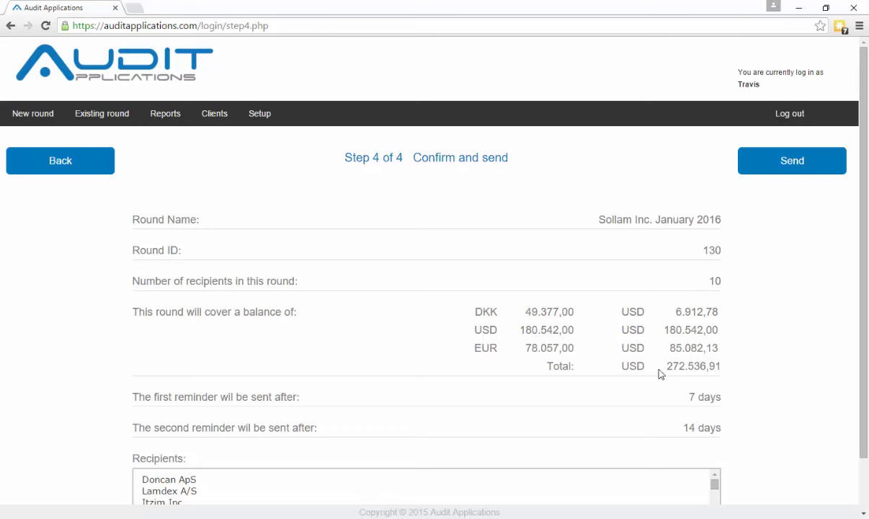
Check the USD 272.536,91 total in the summary and send the round to all 10 recipients
left_click_drag(668, 366, 722, 368)
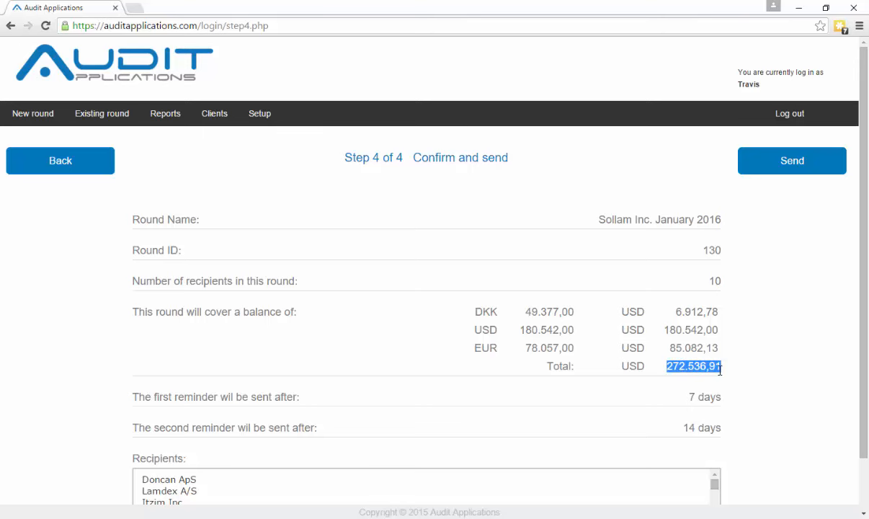
scroll(719, 370, "down", 2)
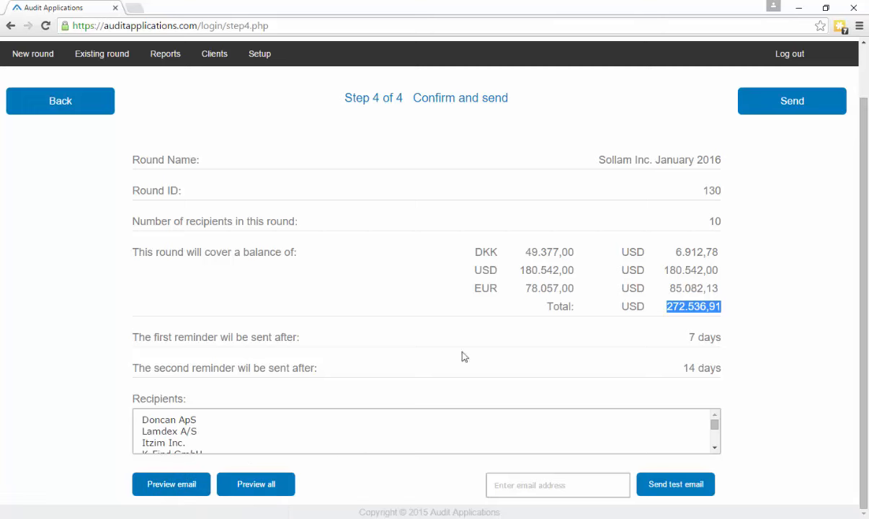
left_click(768, 306)
scroll(769, 307, "up", 1)
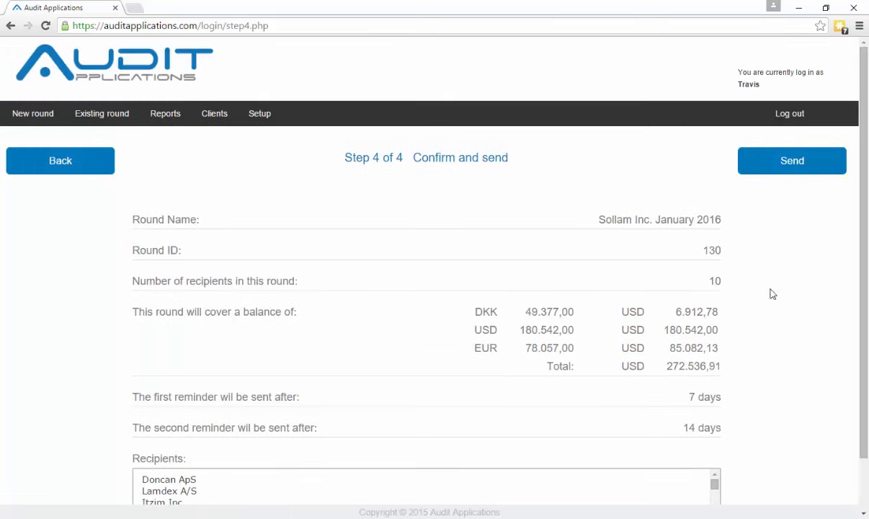
left_click(790, 171)
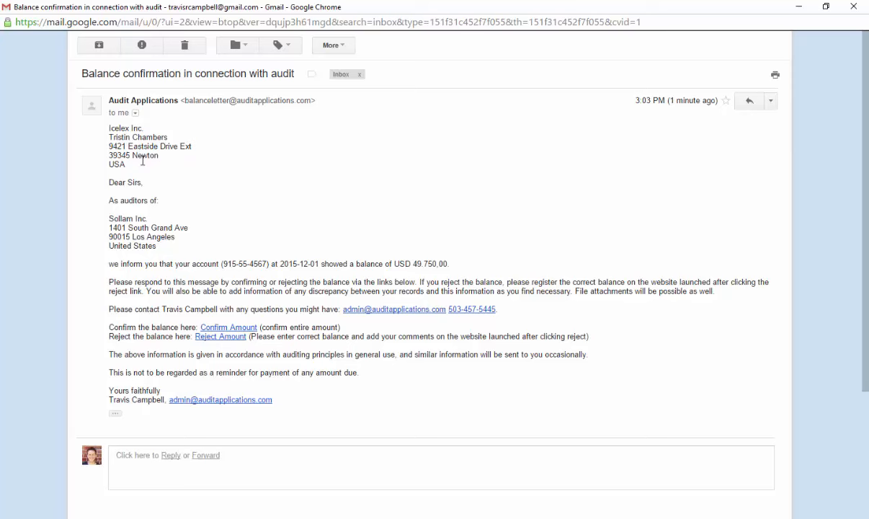
Review the Icelex Inc. e-mail's addresses and stated balance, then follow its Reject Amount link
left_click_drag(134, 163, 102, 131)
left_click(169, 221)
left_click_drag(175, 250, 105, 203)
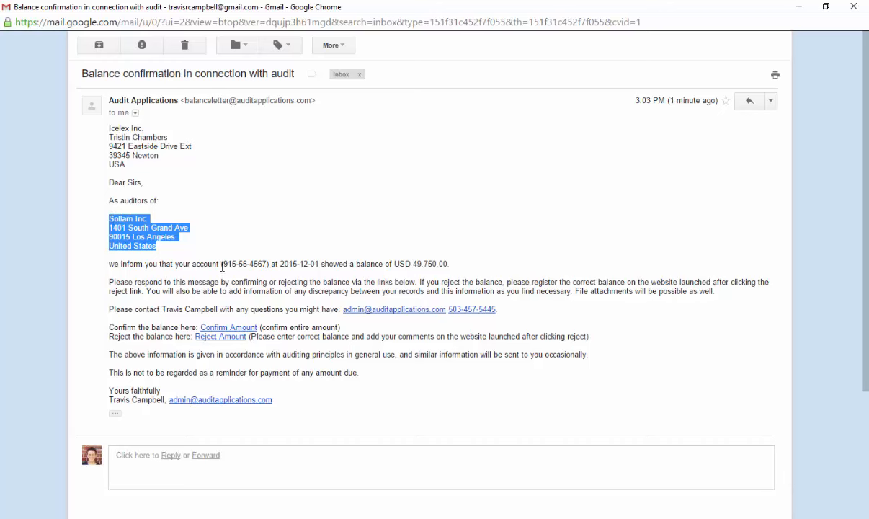
left_click_drag(221, 264, 456, 267)
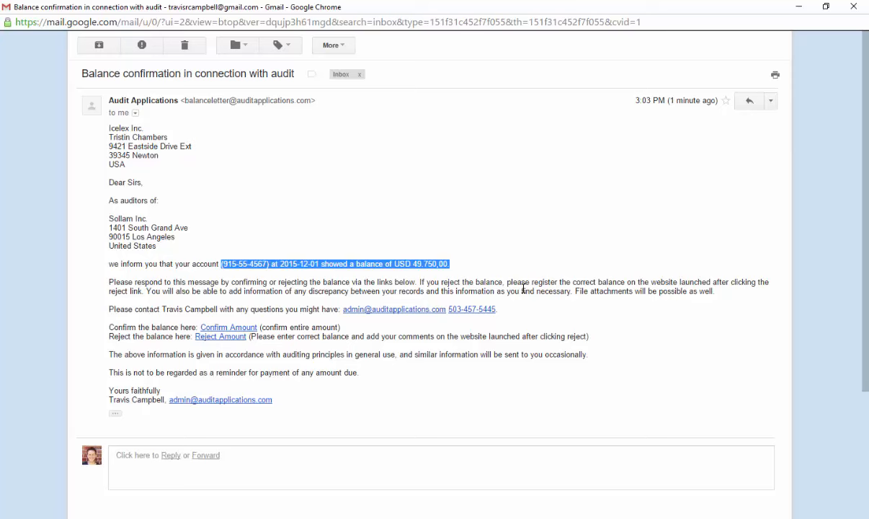
left_click(491, 272)
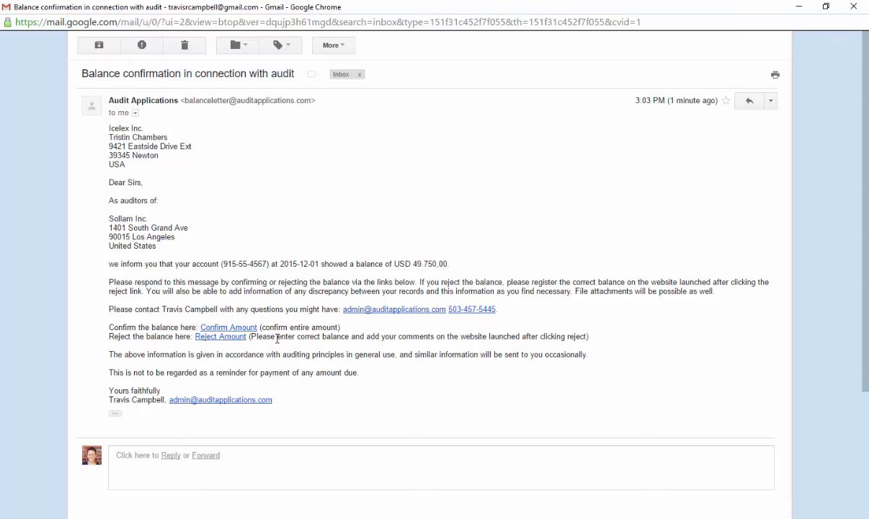
left_click(229, 342)
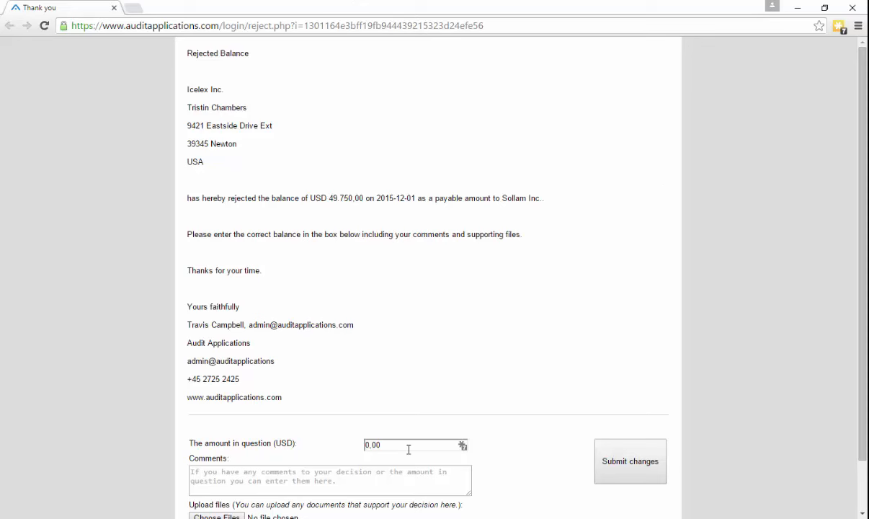
Set the amount in question to 40000 and submit the rejection, acknowledging the saved alert
left_click_drag(409, 449, 349, 443)
type("40000")
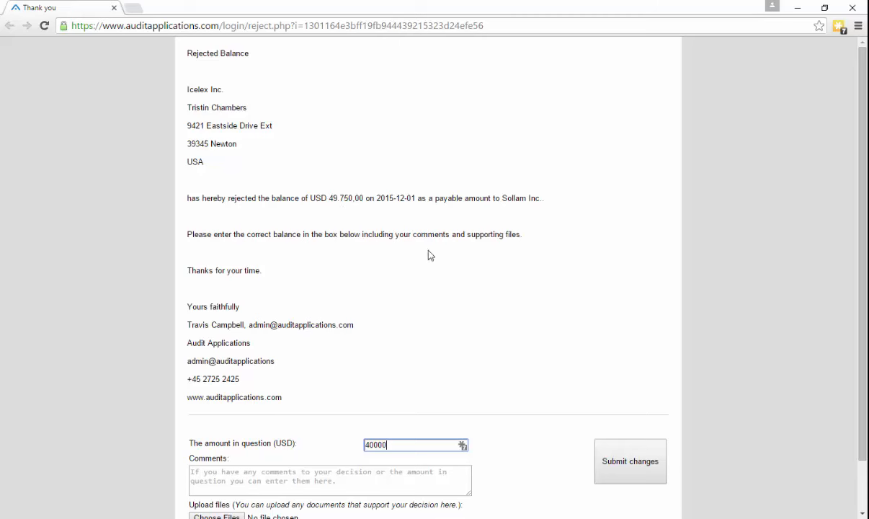
scroll(598, 355, "down", 1)
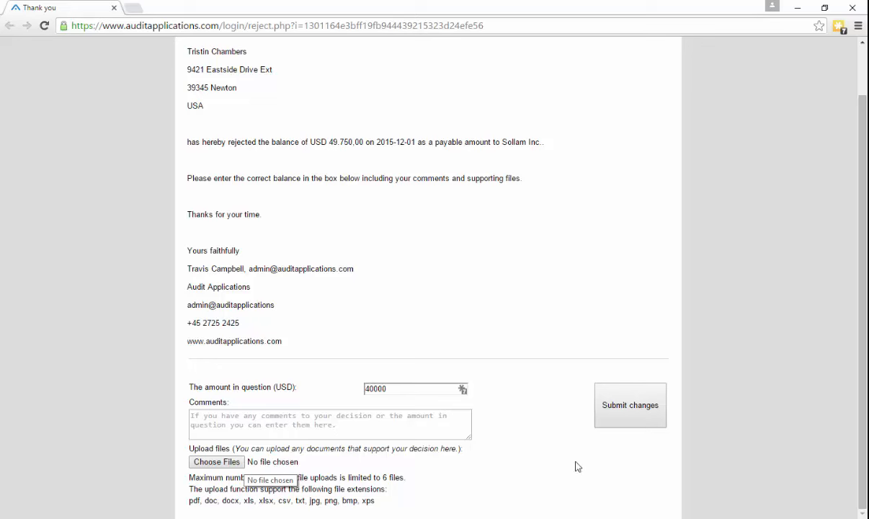
left_click(640, 408)
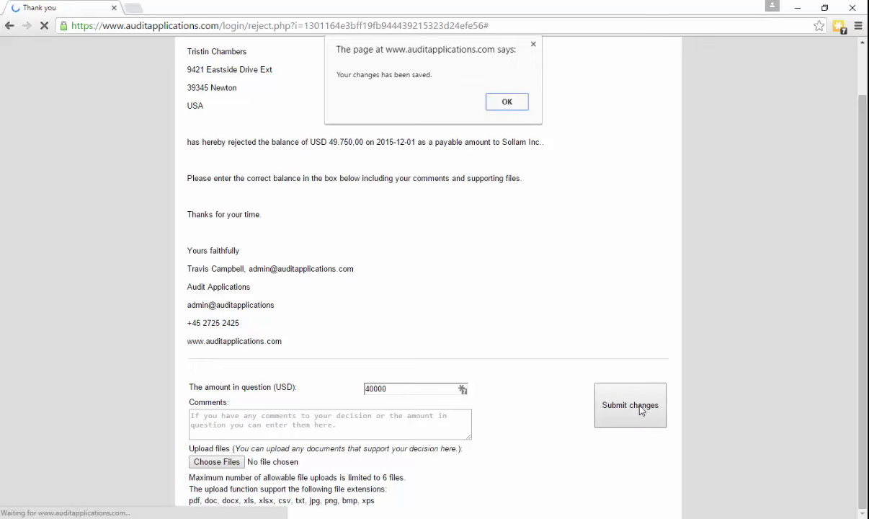
left_click(506, 102)
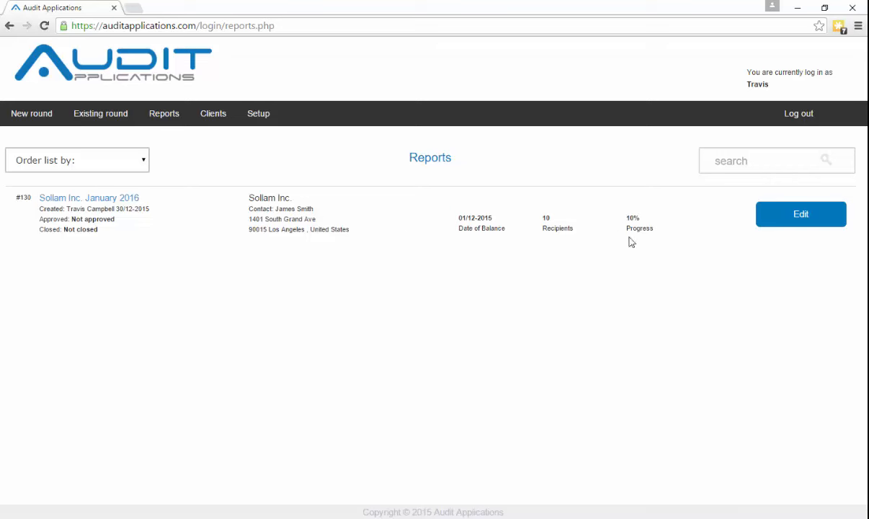
Open the Sollam Inc. January 2016 round's report from the Reports list
left_click(121, 202)
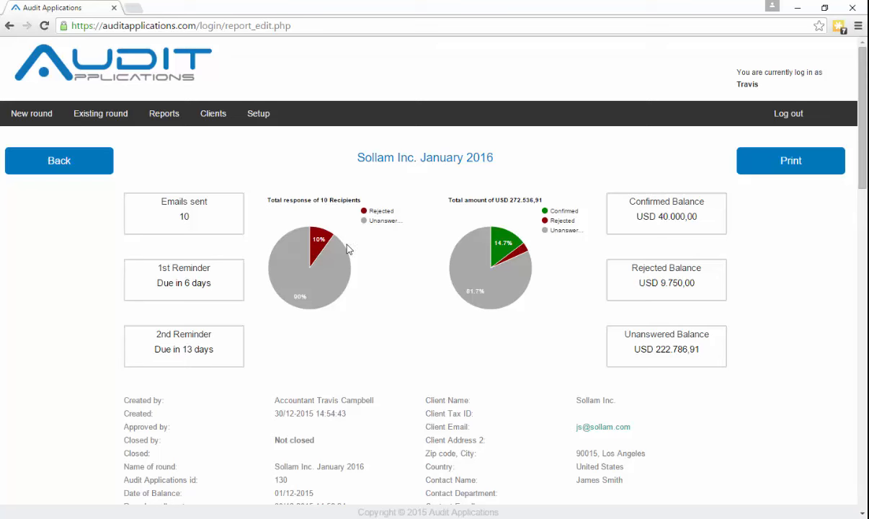
Open the Rejected Icelex Inc. response (customer balance USD 40.000,00) on its evaluation page
mouse_move(329, 239)
mouse_move(517, 255)
scroll(716, 355, "down", 4)
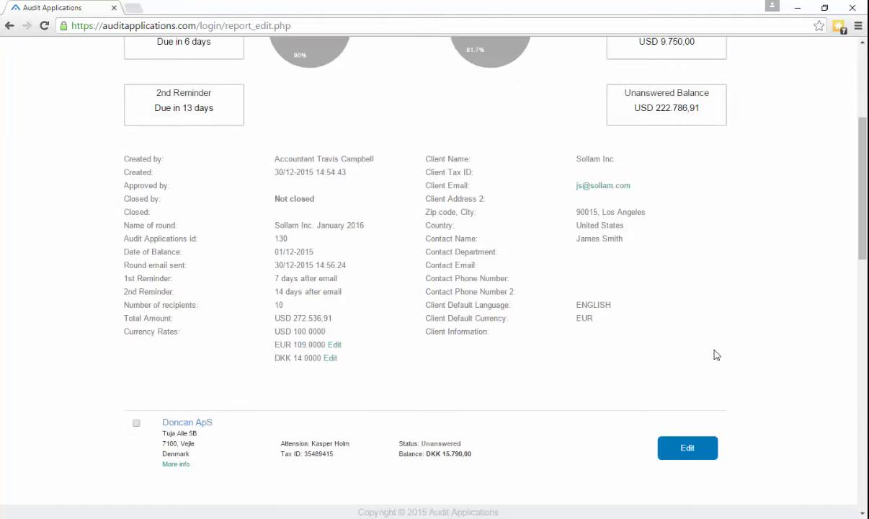
scroll(742, 356, "down", 1)
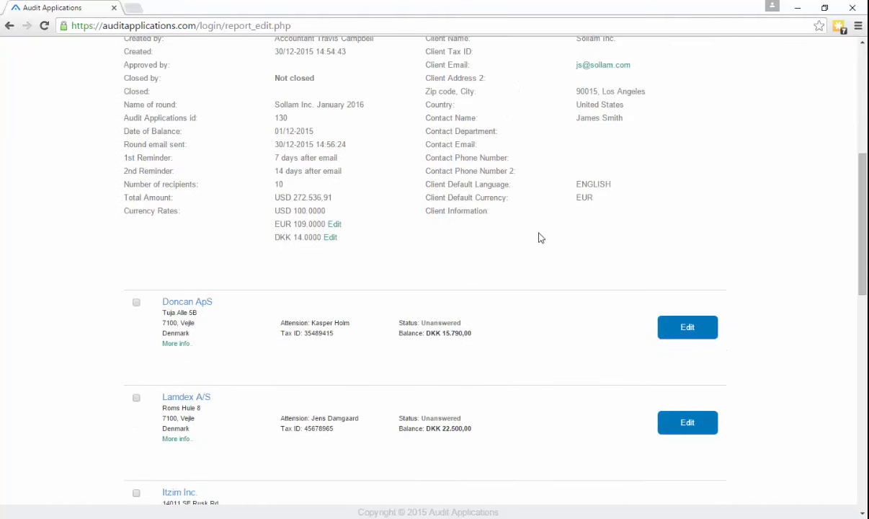
scroll(469, 335, "down", 2)
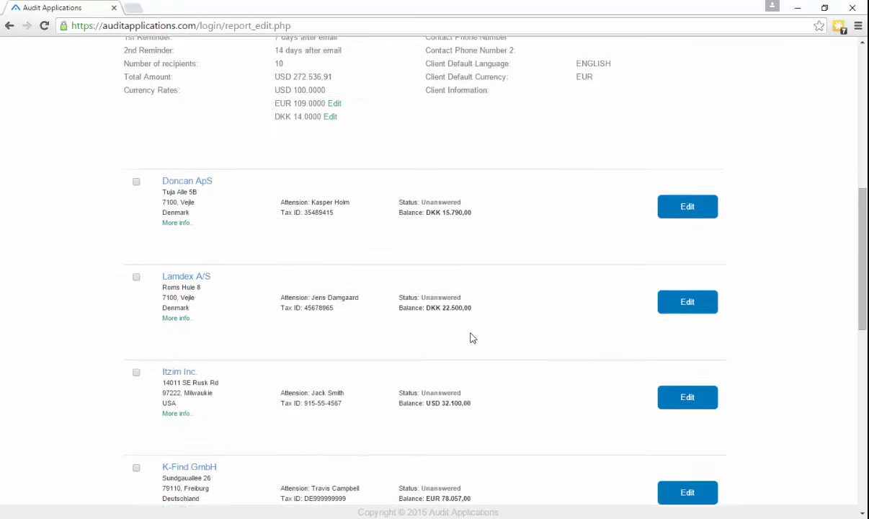
scroll(472, 337, "down", 7)
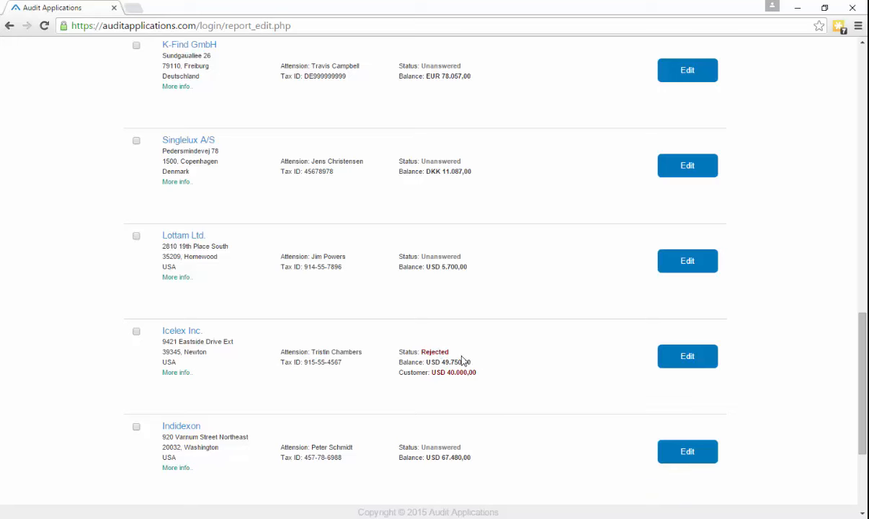
left_click(683, 358)
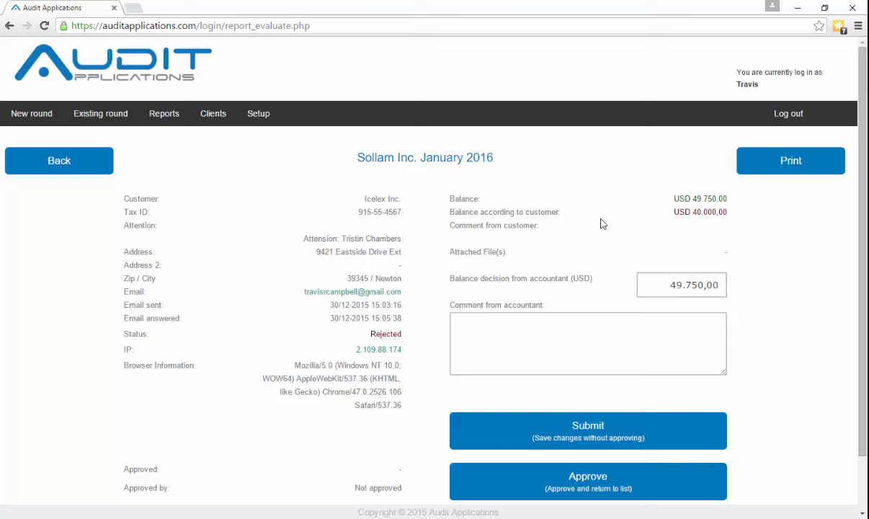
left_click_drag(657, 285, 772, 295)
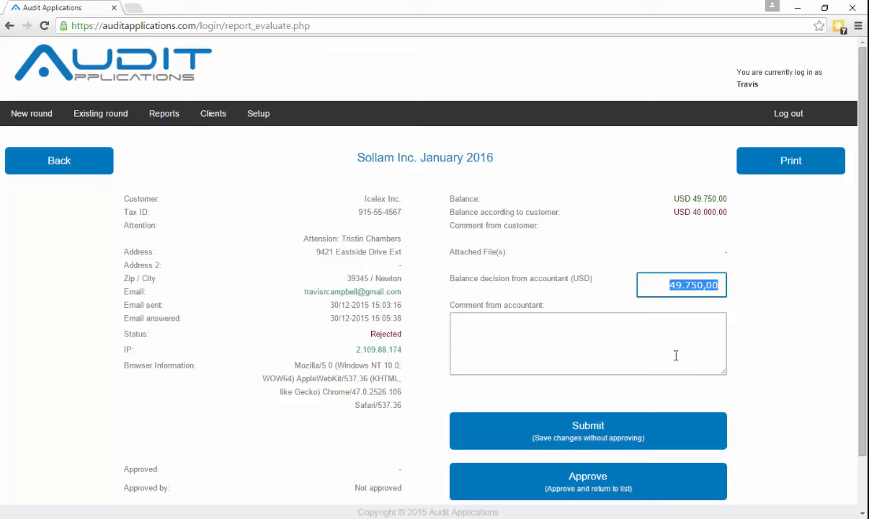
left_click(595, 346)
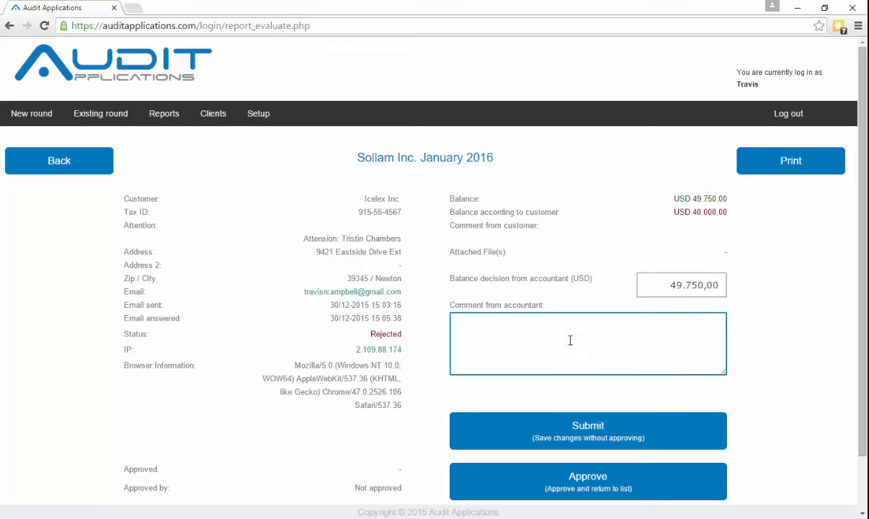